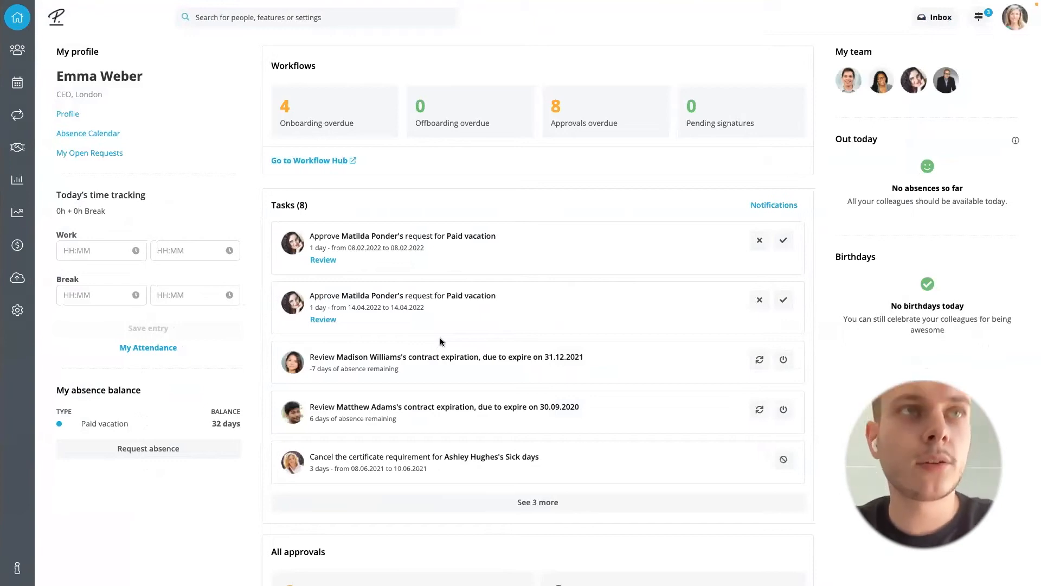
Create a new performance cycle in Performance & Development and name it "Peer review"
left_click(16, 215)
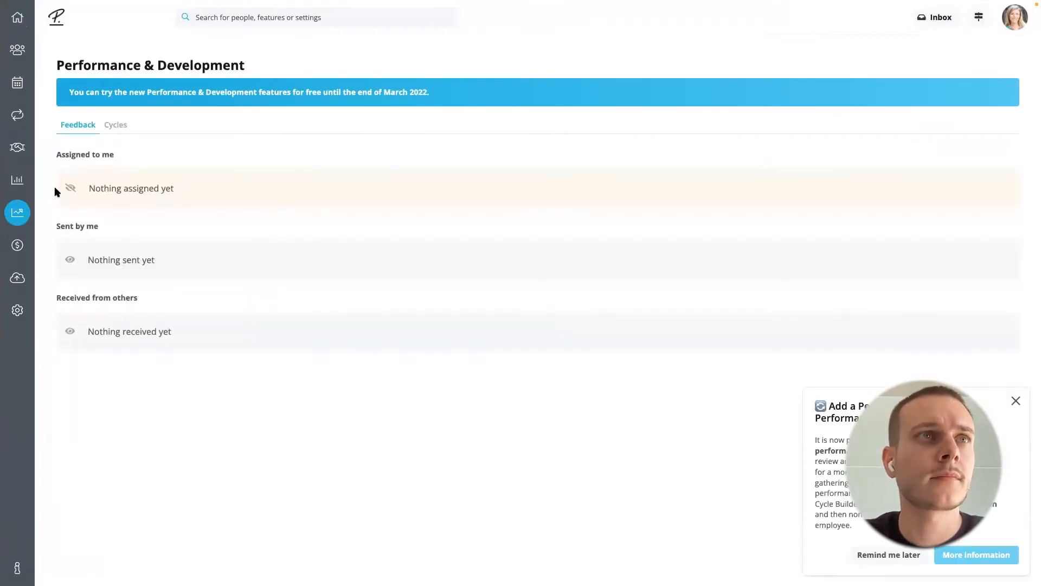
left_click(113, 128)
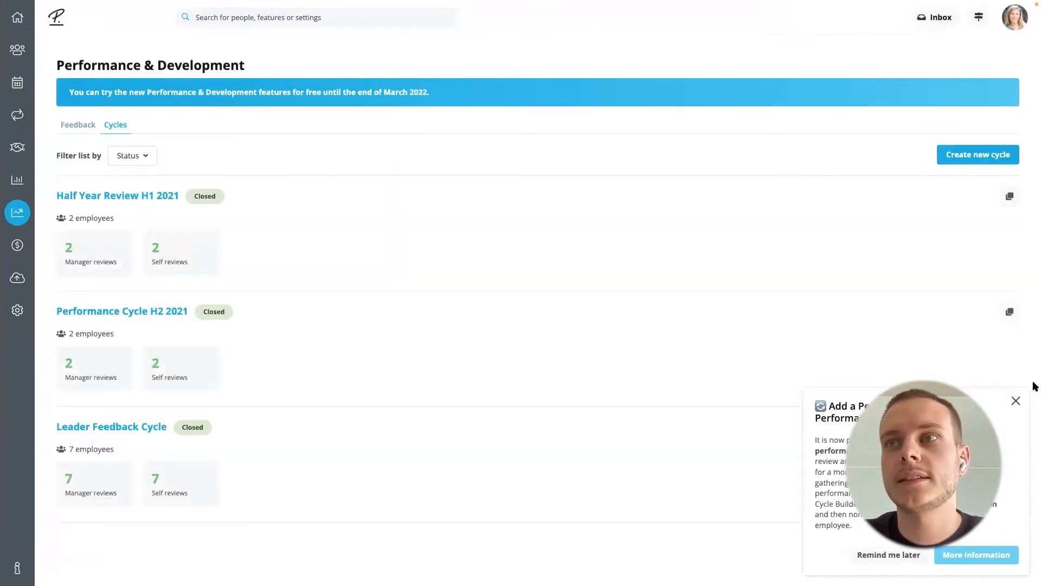
left_click(1018, 404)
left_click(965, 156)
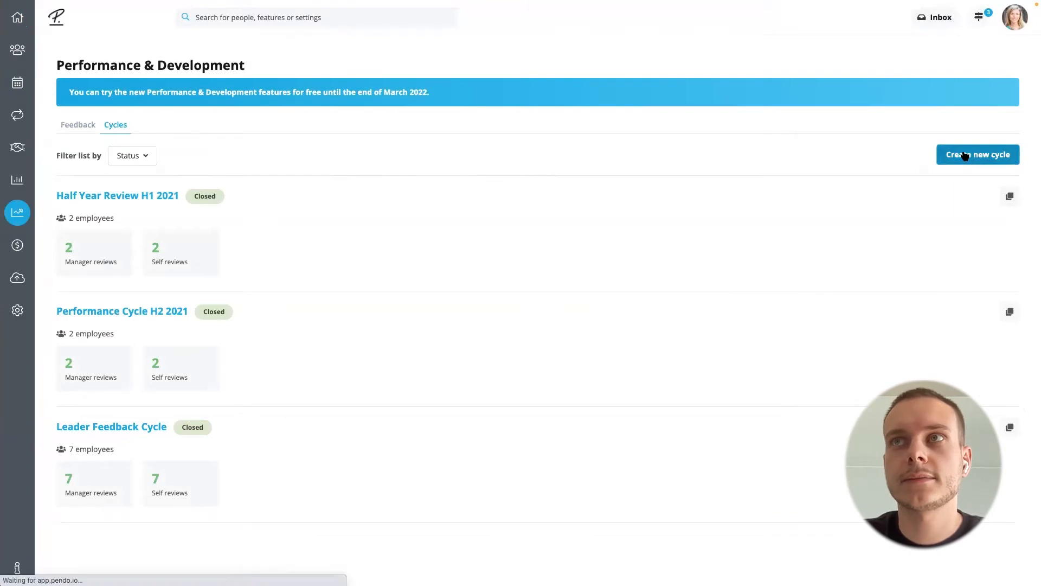
left_click(343, 171)
type("Peer review")
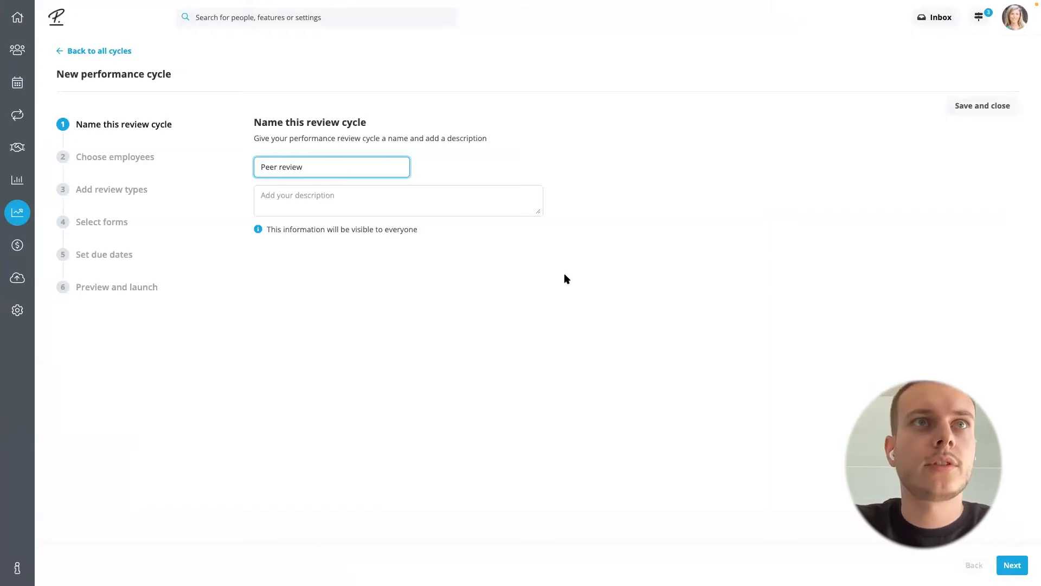
left_click(1017, 561)
Choose the cycle's employees by condition, using the Department Customer Service
left_click(332, 247)
left_click(329, 271)
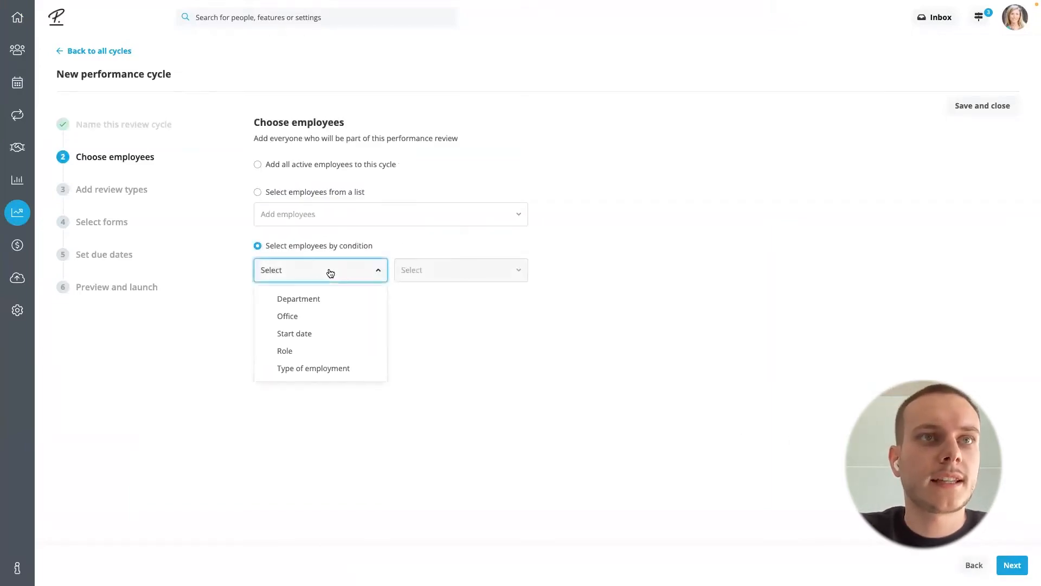
left_click(320, 300)
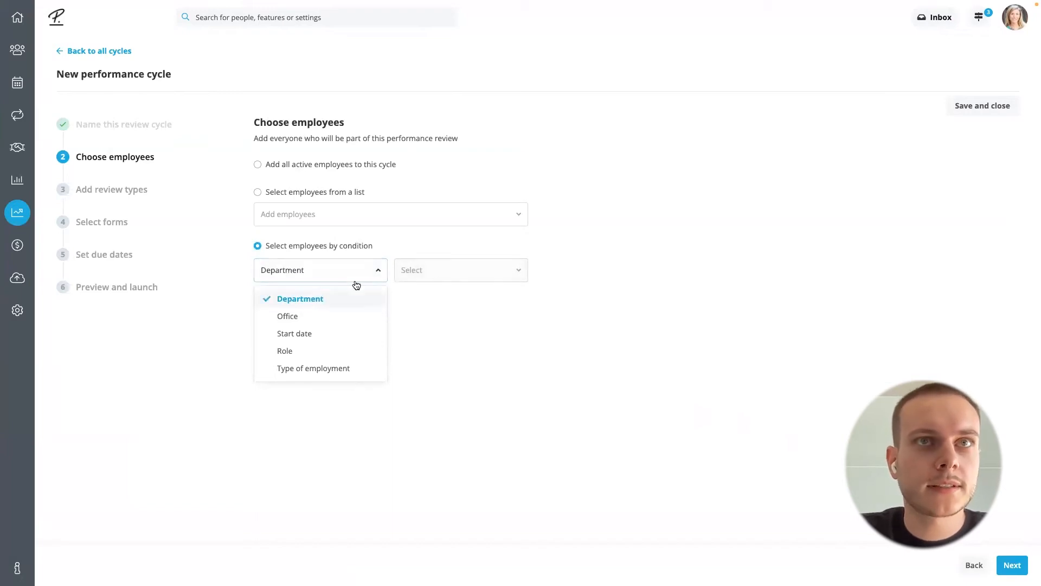
left_click(450, 275)
left_click(439, 404)
left_click(629, 369)
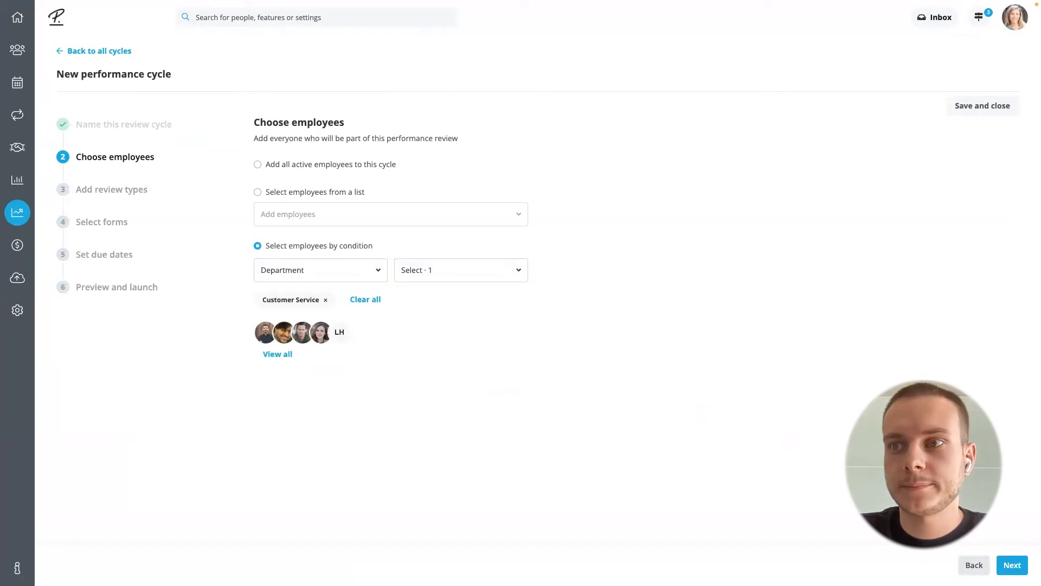
left_click(1012, 565)
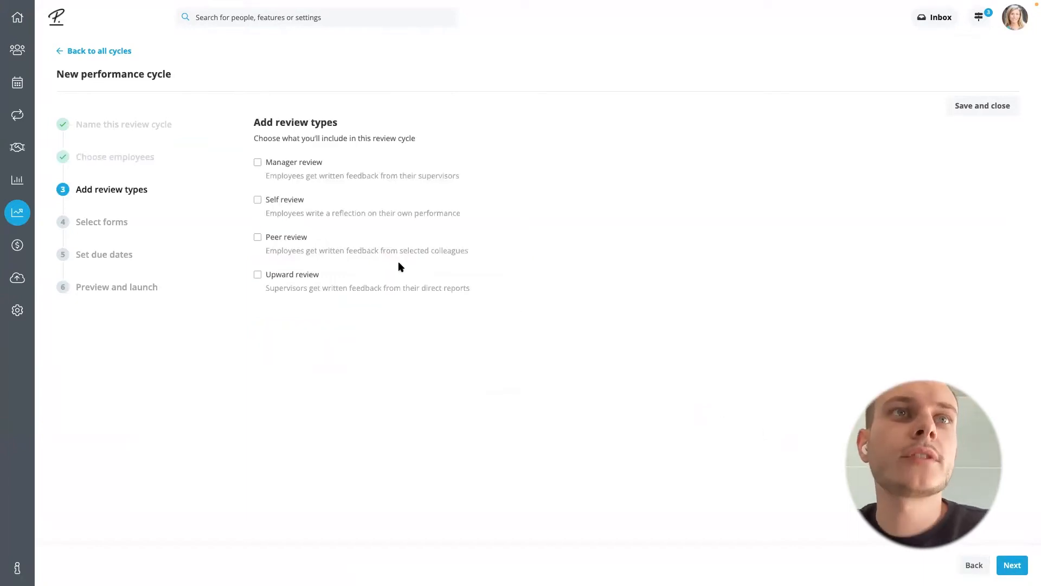
Include Peer review as the cycle's review type and assign it the Peer feedback form
left_click(259, 239)
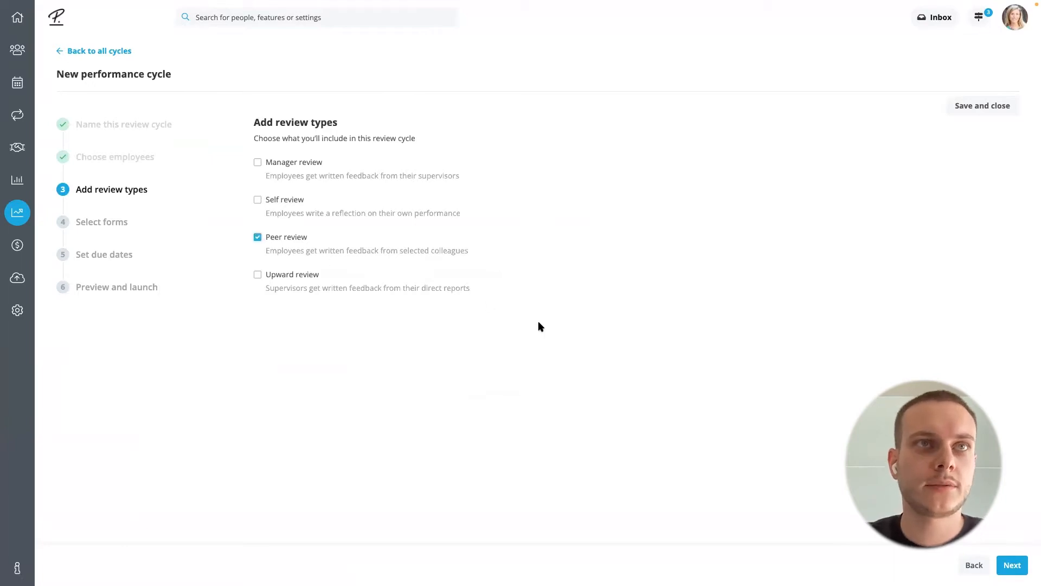
left_click(1012, 565)
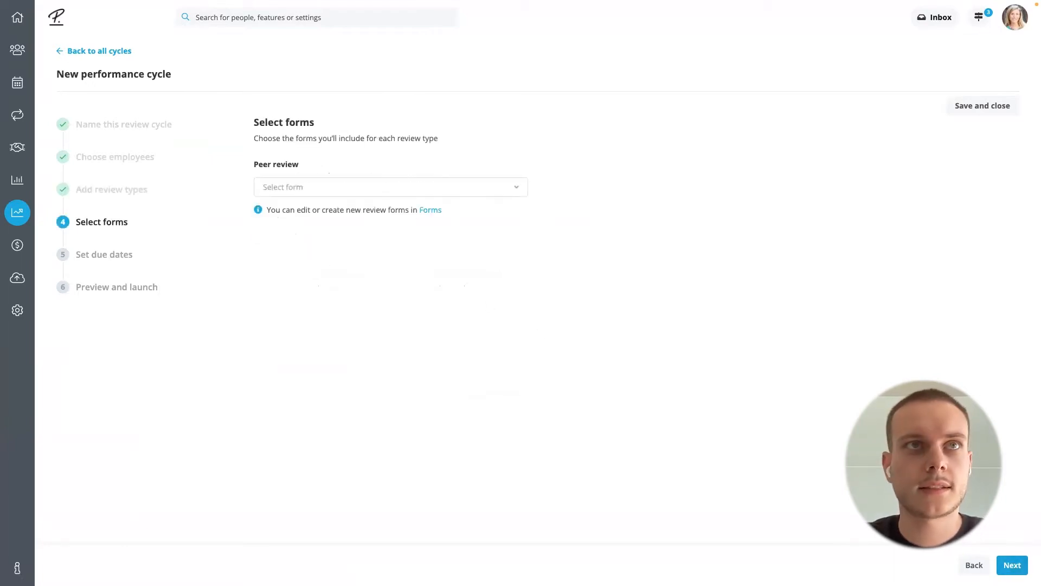
left_click(448, 189)
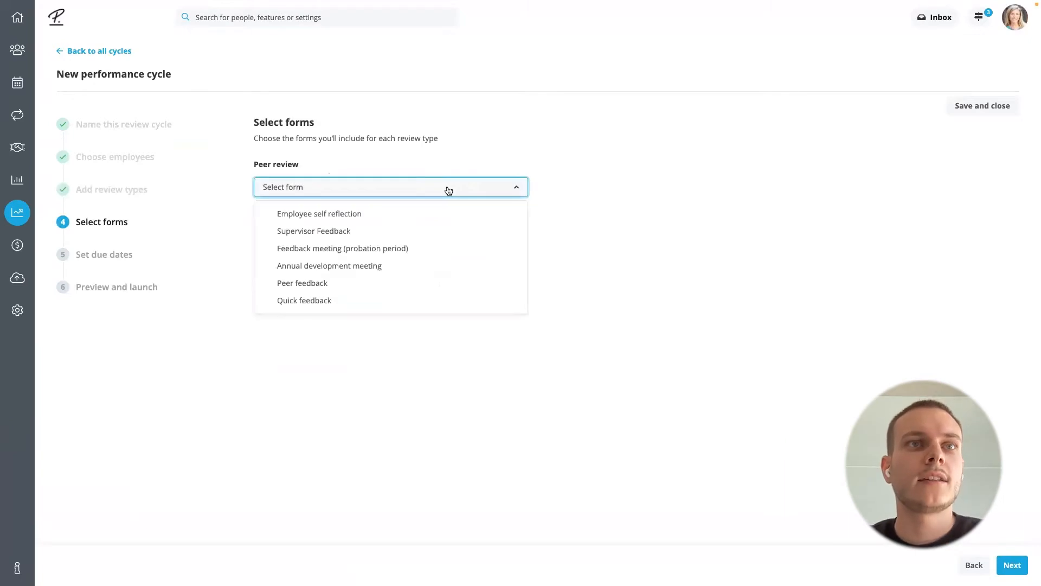
left_click(369, 285)
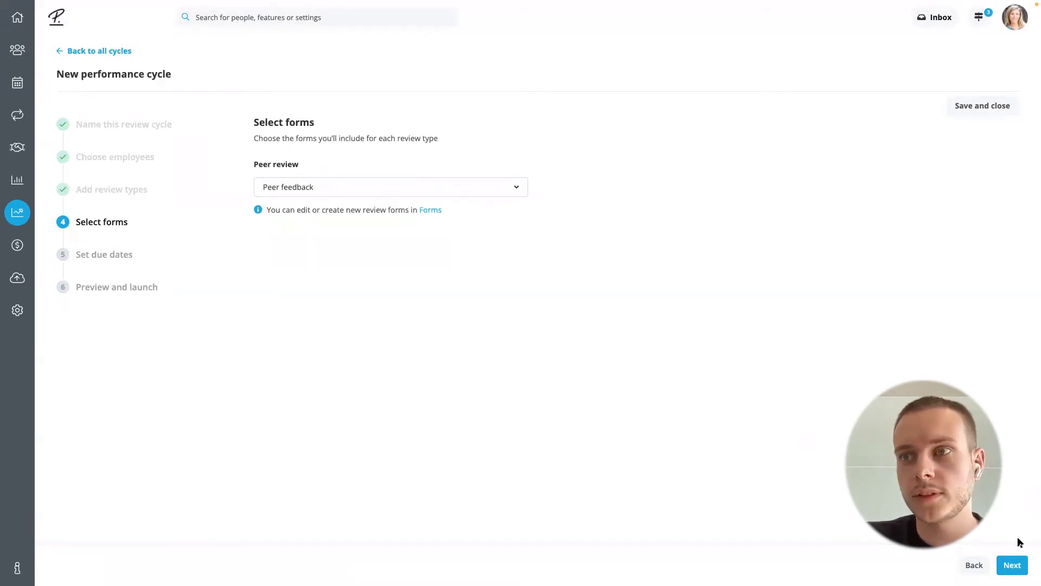
left_click(1011, 564)
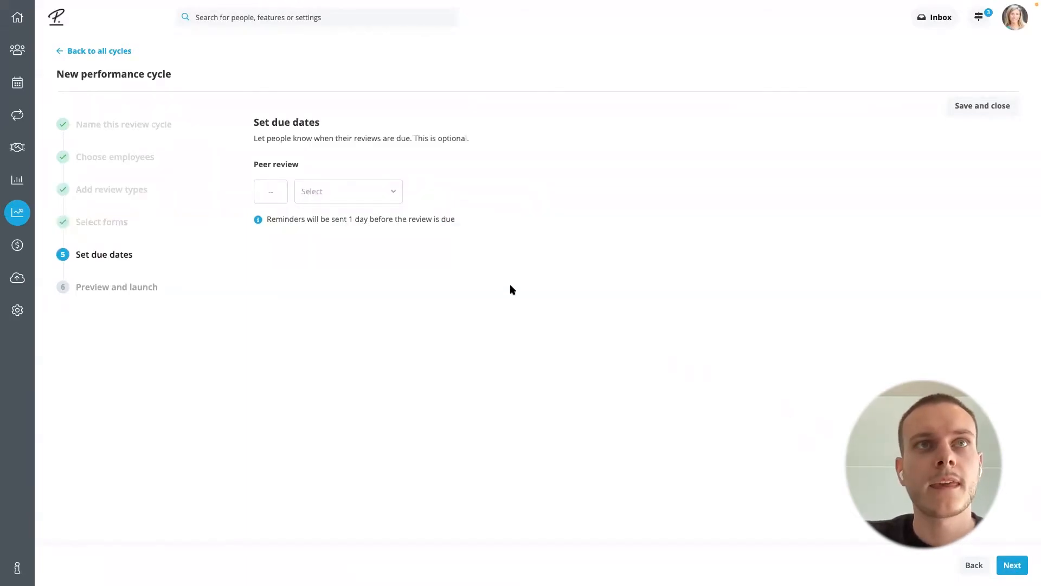
Set the peer review due date to 5 days after launch and proceed to the preview
left_click(271, 191)
type("5")
left_click(314, 194)
left_click(336, 220)
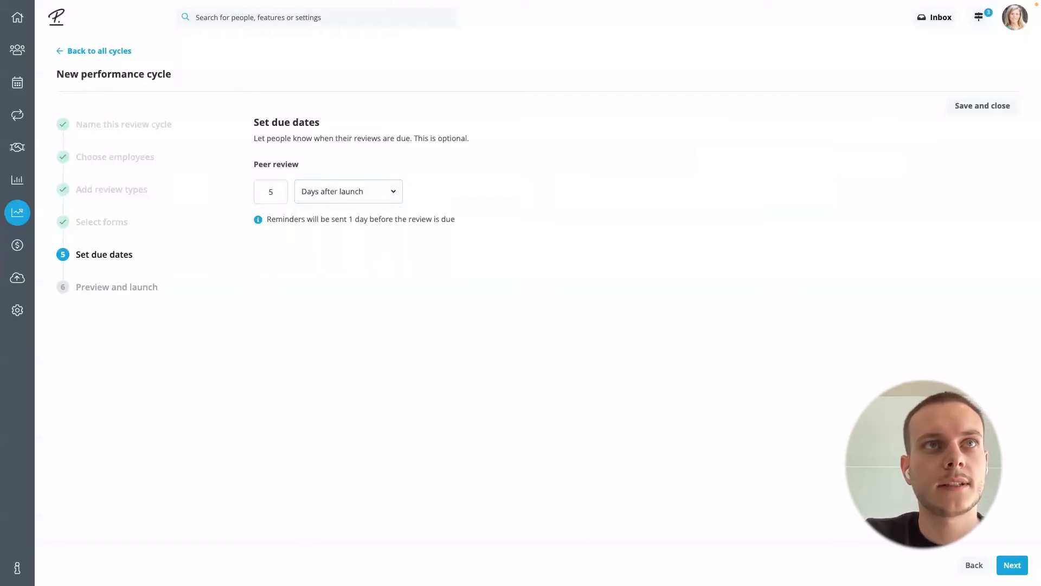
left_click(1012, 565)
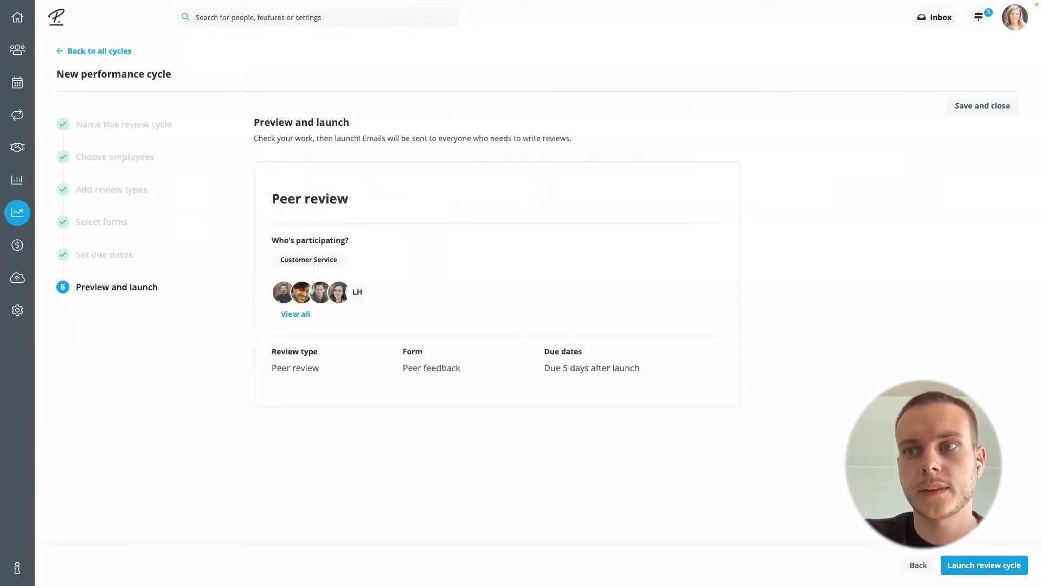
Launch the Peer review cycle and open its employee overview
left_click(976, 565)
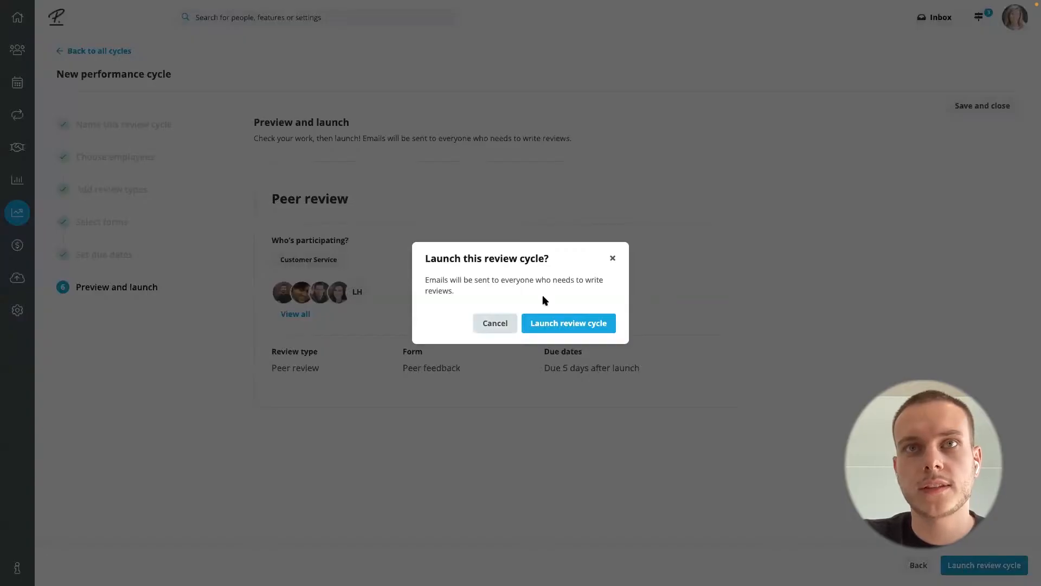
left_click(556, 326)
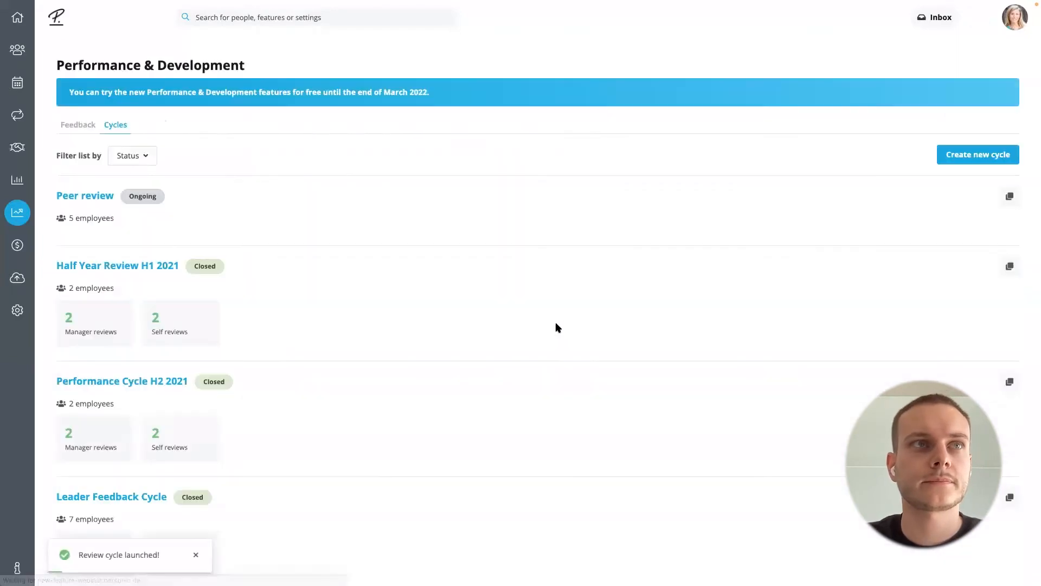
left_click(95, 198)
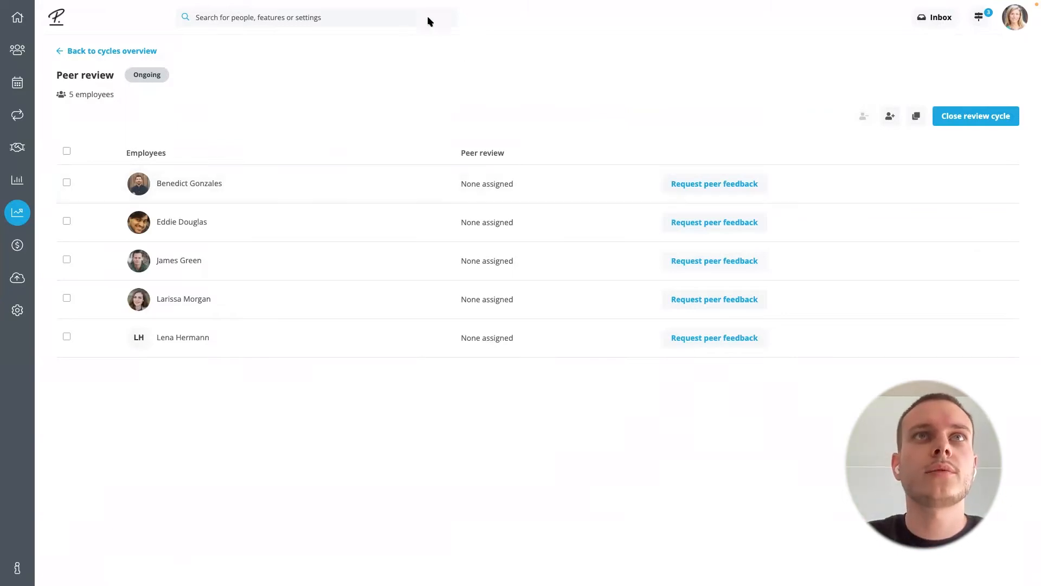
Search for the Teamlead Customer Service by first name, open the profile and log in as that employee
left_click(293, 17)
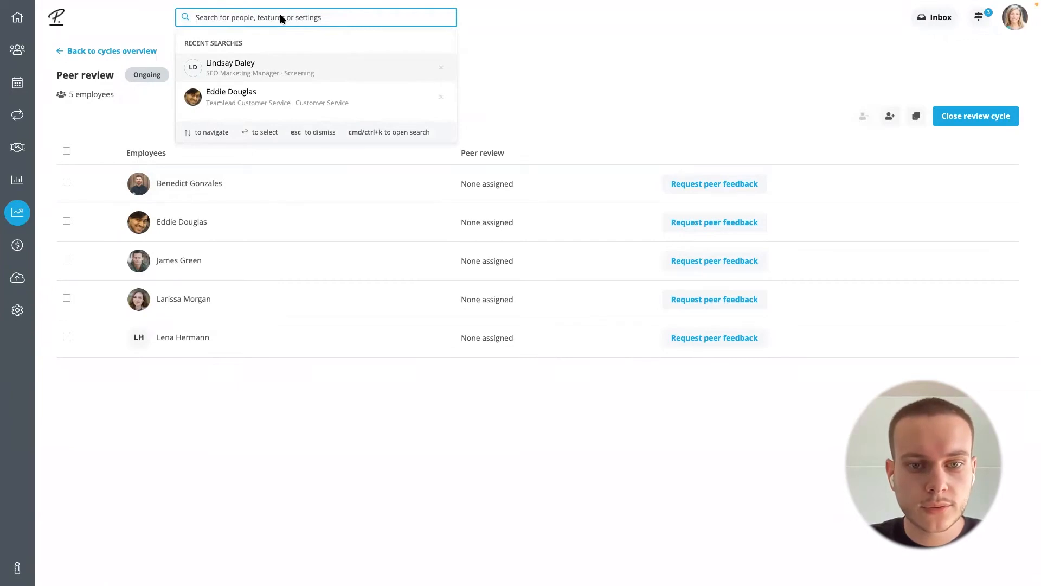
type("edd")
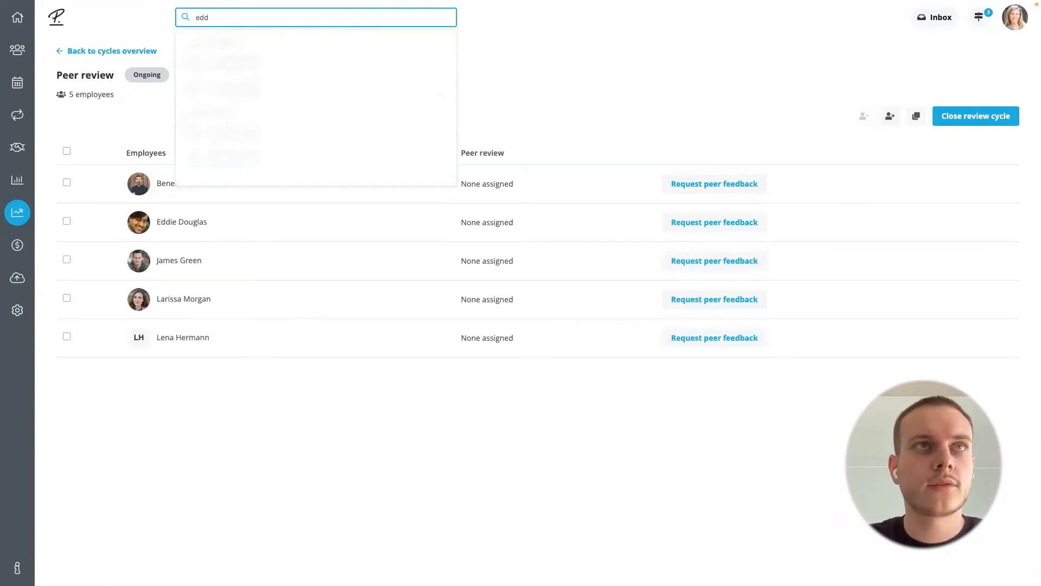
left_click(260, 67)
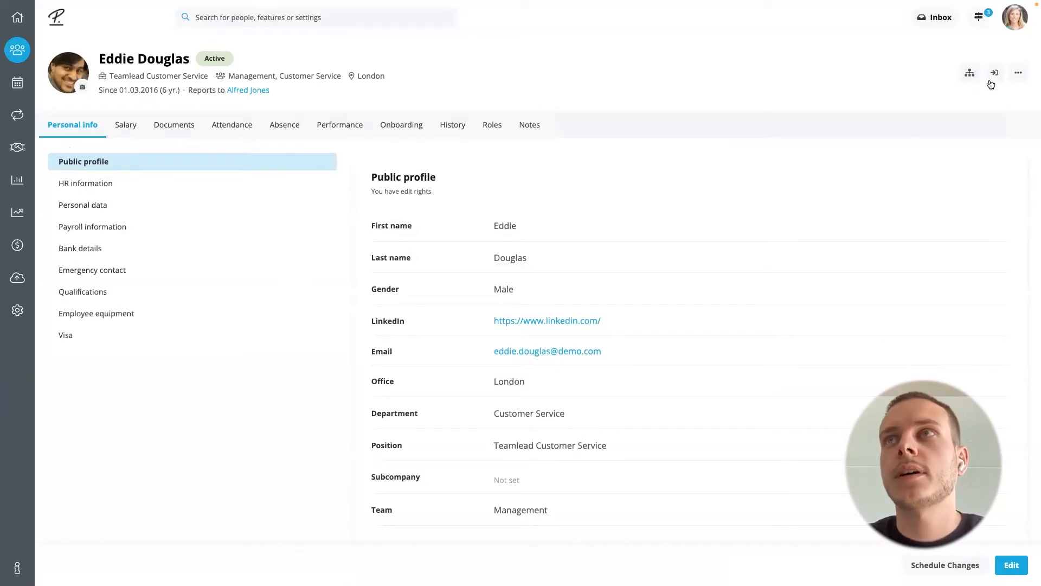
left_click(994, 75)
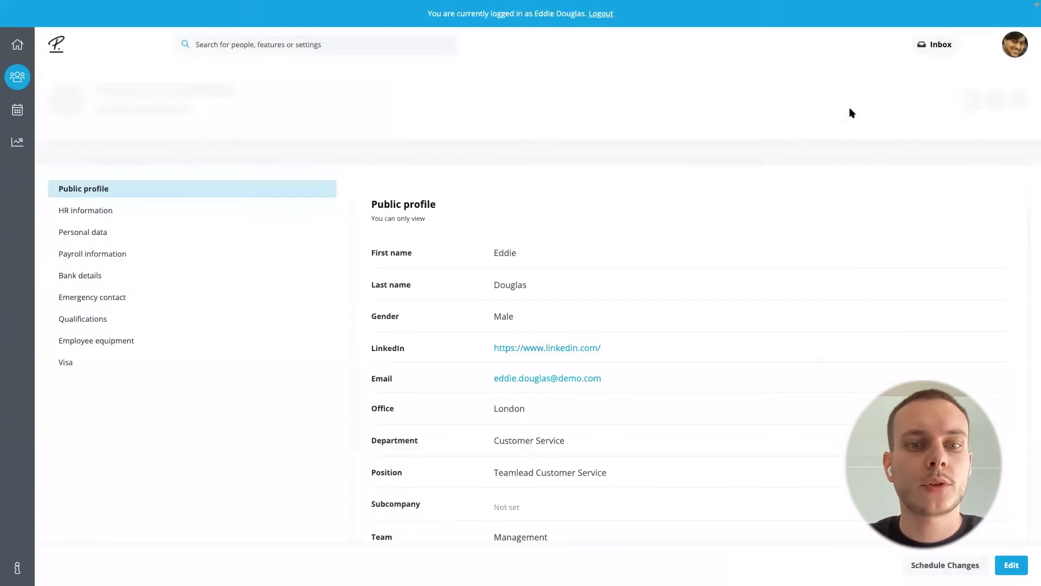
Open the ongoing Peer review cycle in Performance & Development from the team lead's account
left_click(18, 144)
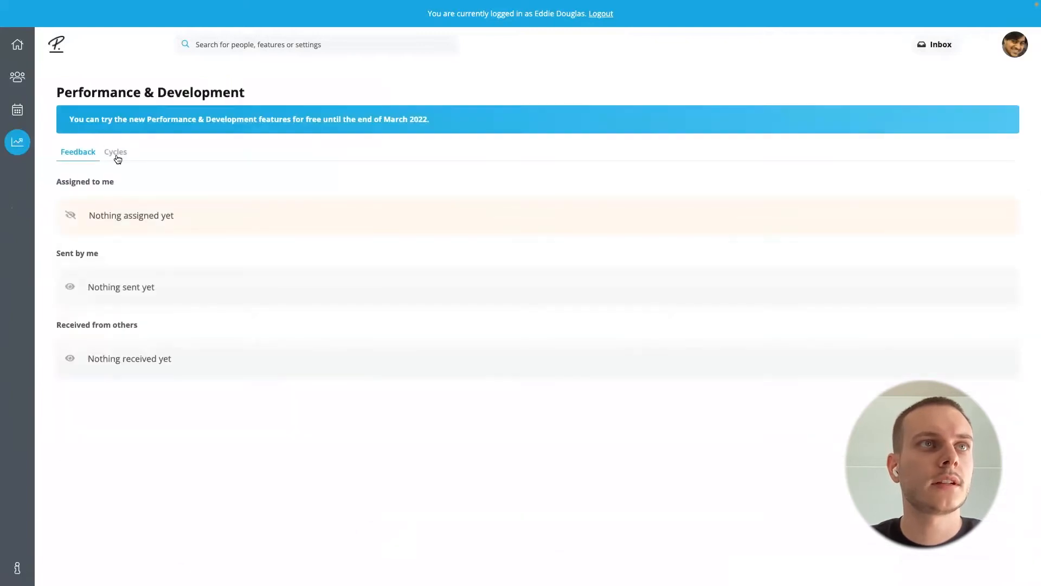
left_click(116, 157)
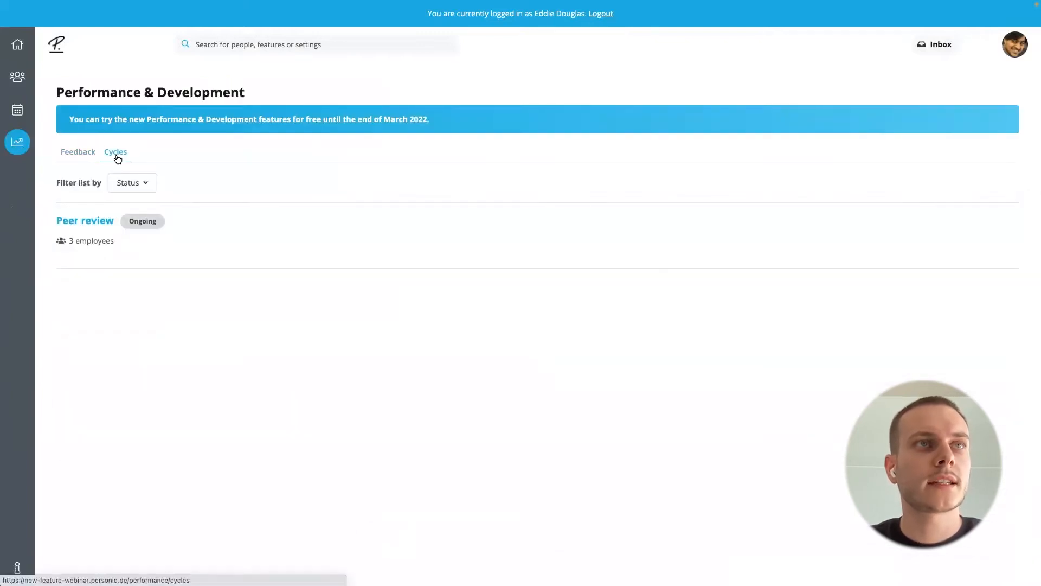
left_click(95, 222)
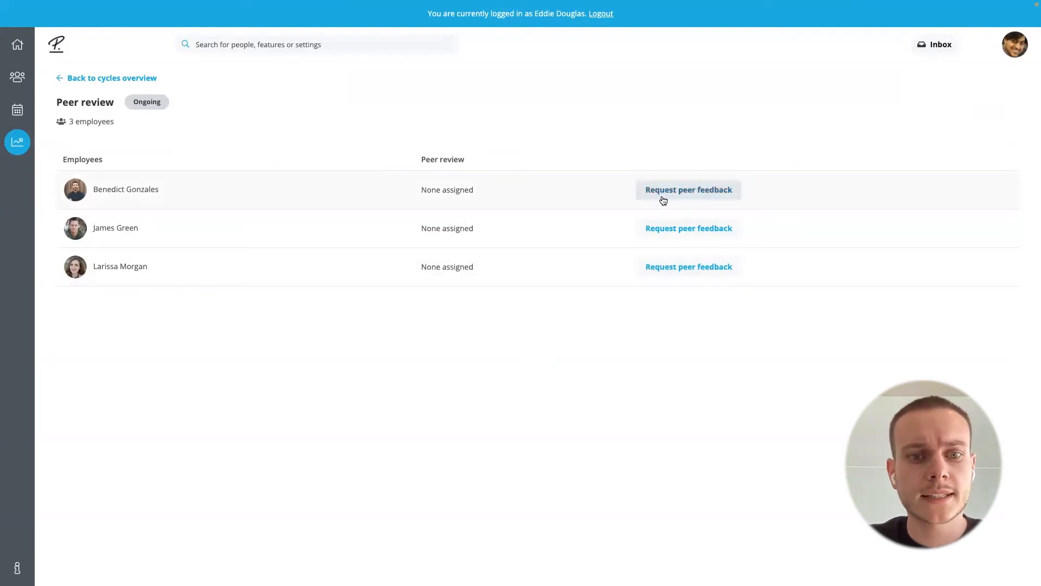
Request peer feedback on the first listed employee from the Customer Service Manager found by first name
left_click(691, 191)
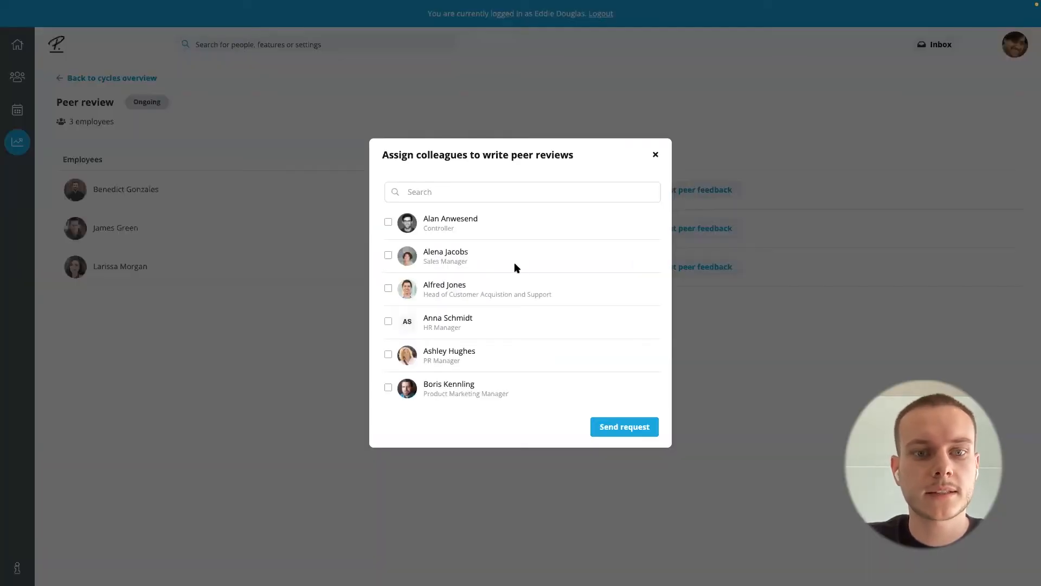
left_click(494, 197)
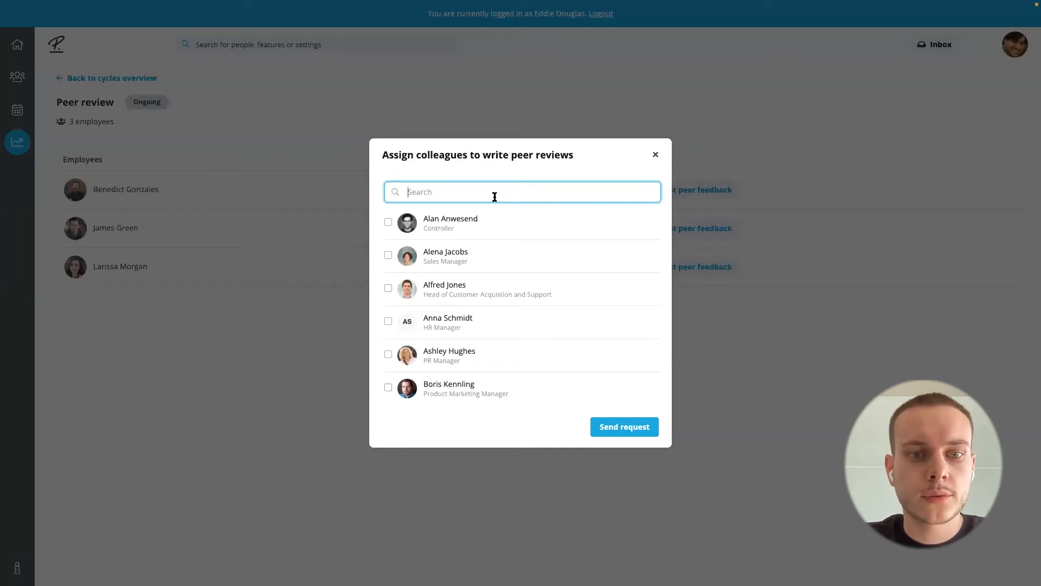
type("james")
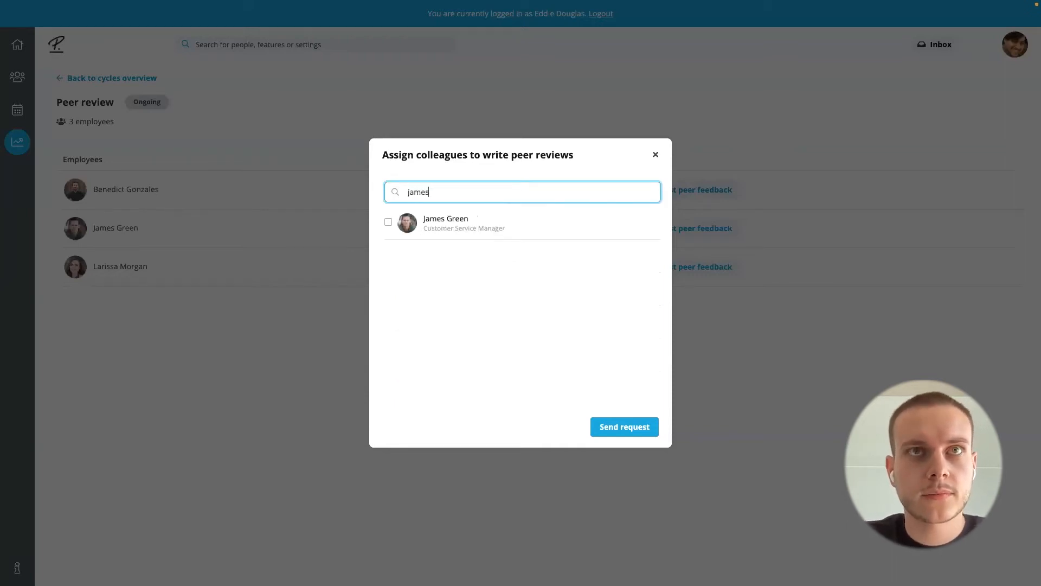
left_click(387, 224)
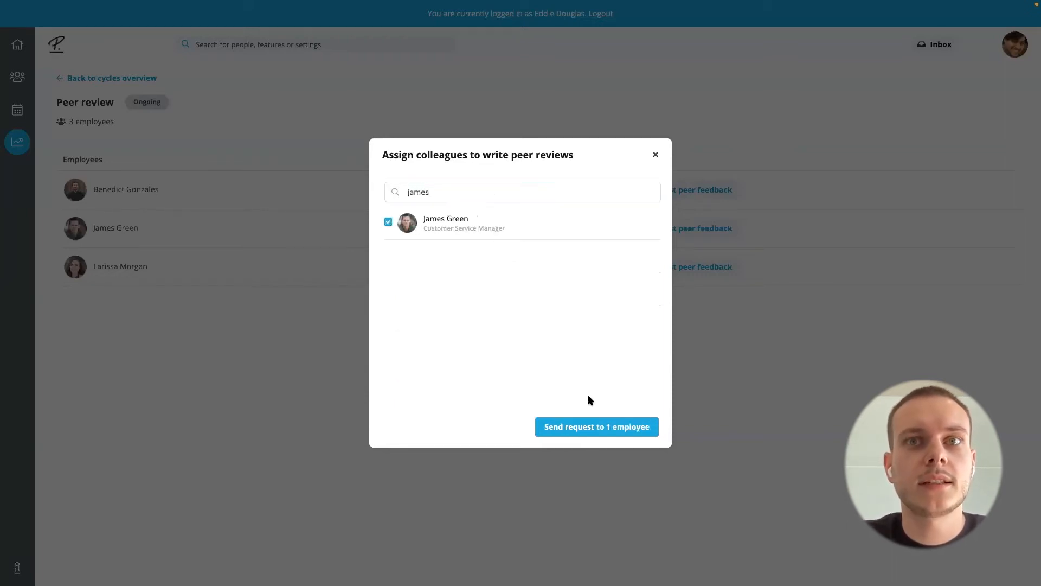
left_click(590, 429)
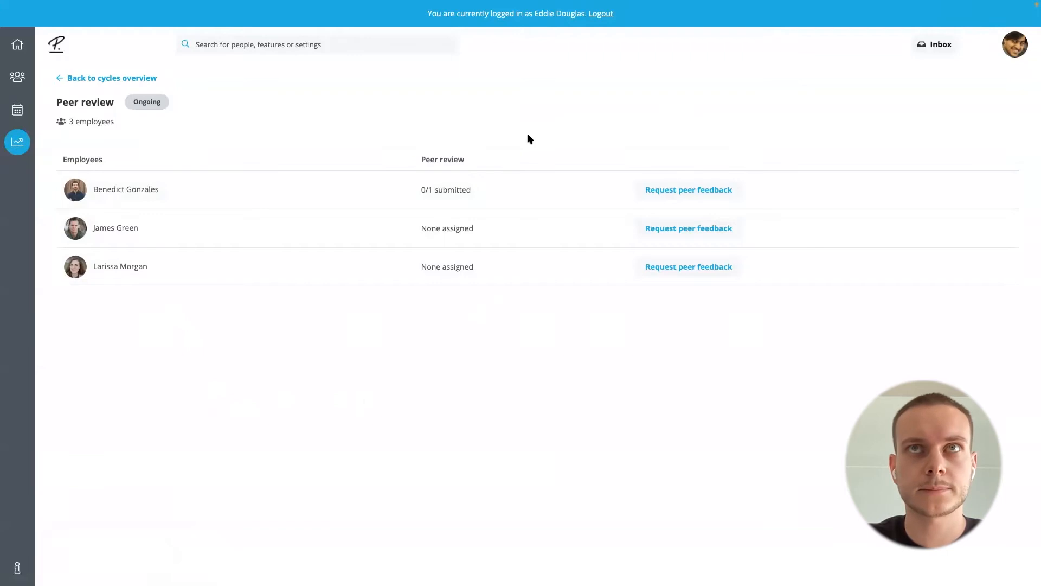
Log out of the team lead's account and add one more employee to the Peer review cycle
left_click(600, 15)
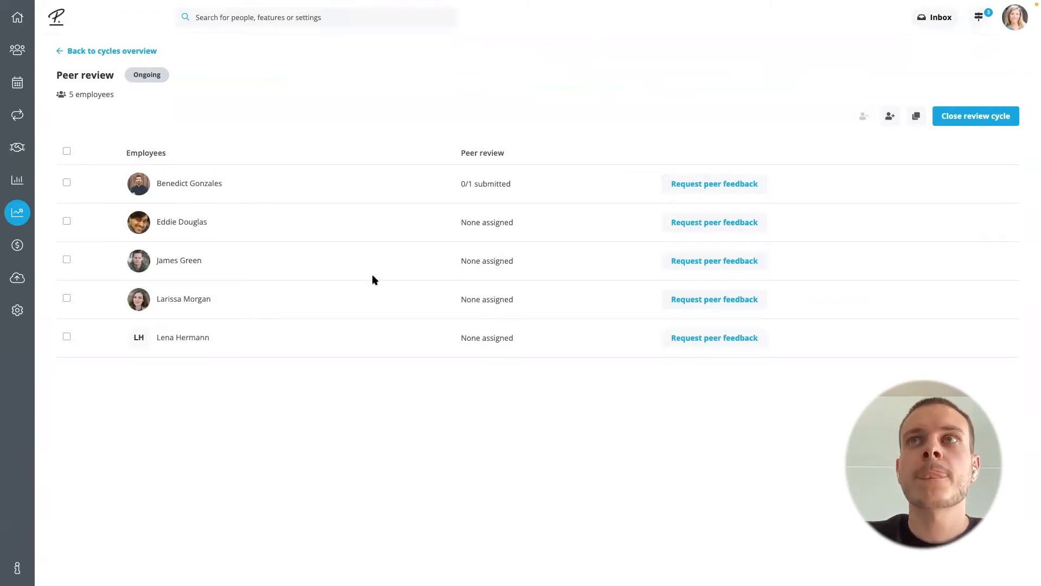
left_click(890, 119)
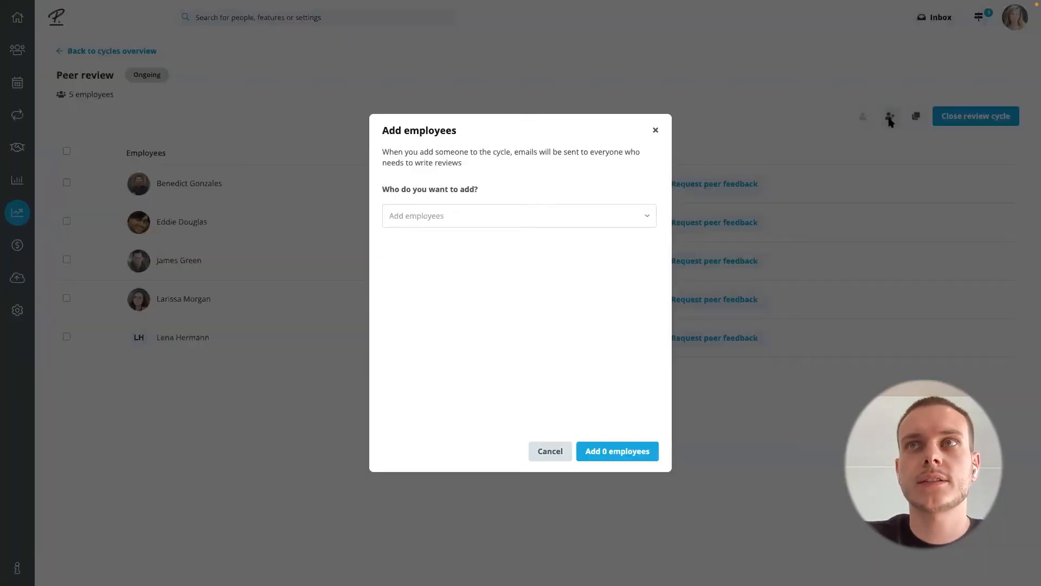
left_click(584, 217)
scroll(470, 329, "down", 10)
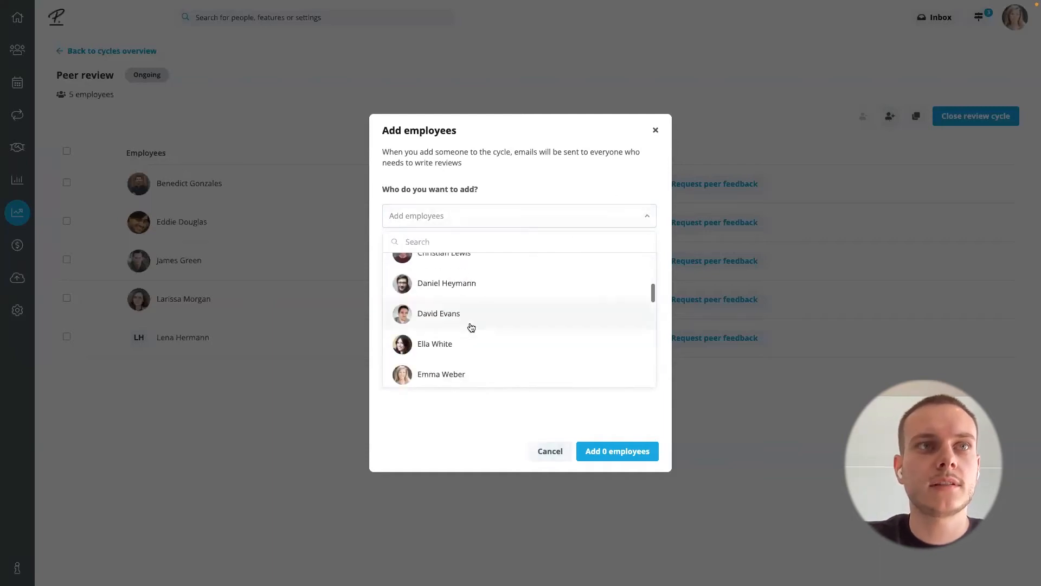
left_click(444, 345)
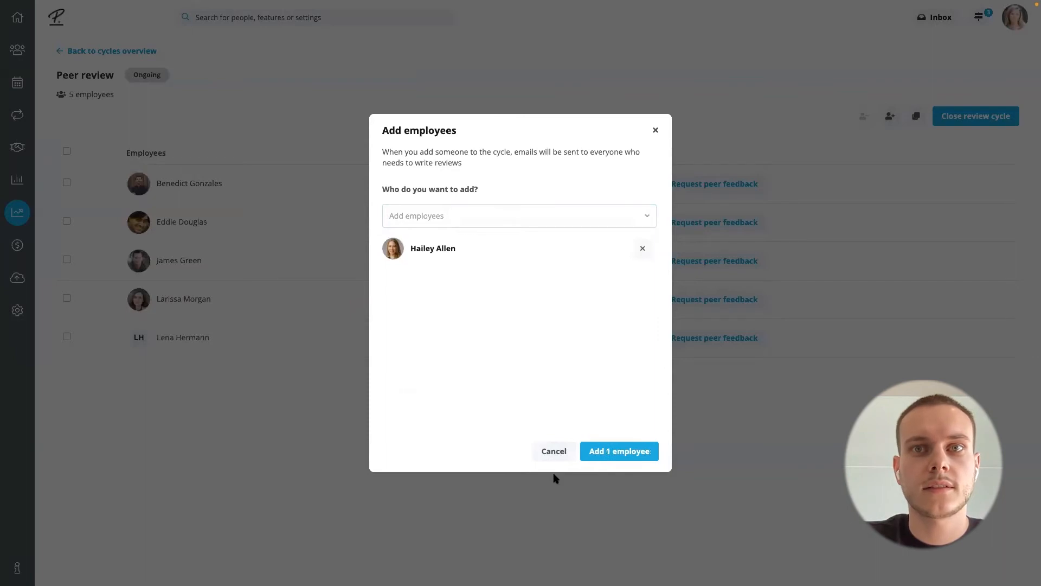
left_click(606, 456)
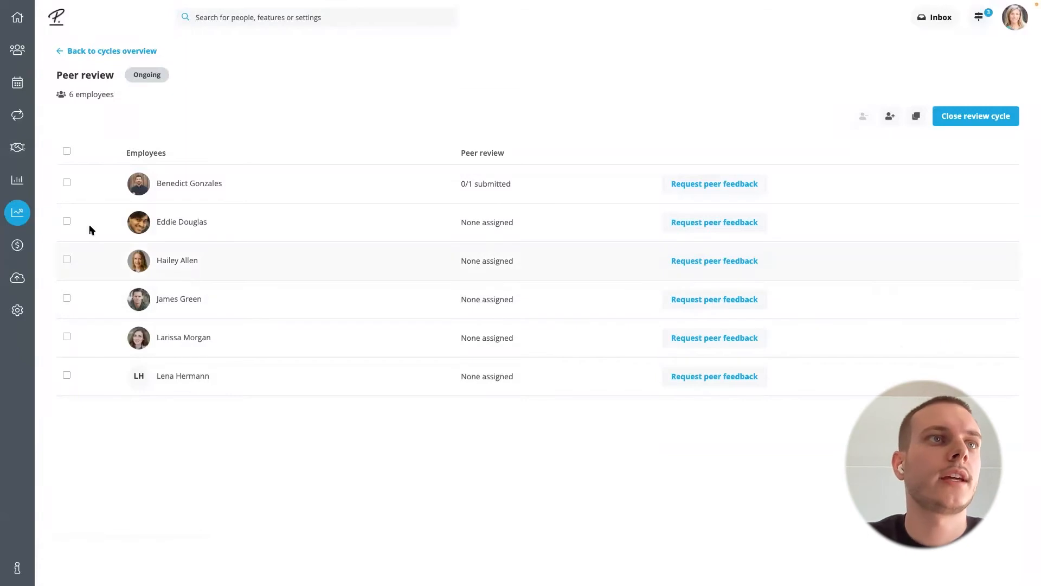
left_click(67, 222)
left_click(67, 222)
left_click(66, 222)
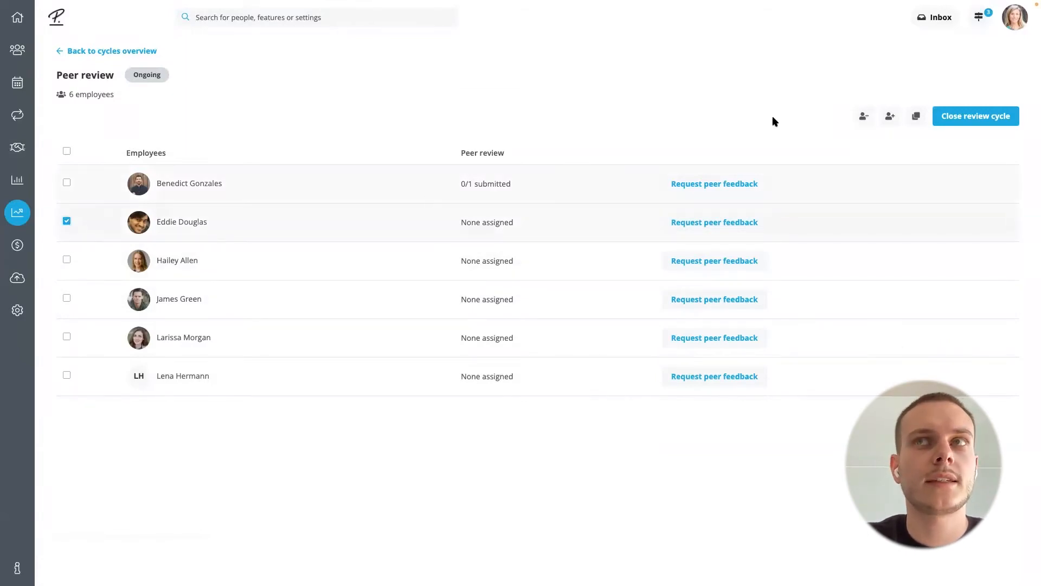
left_click(865, 119)
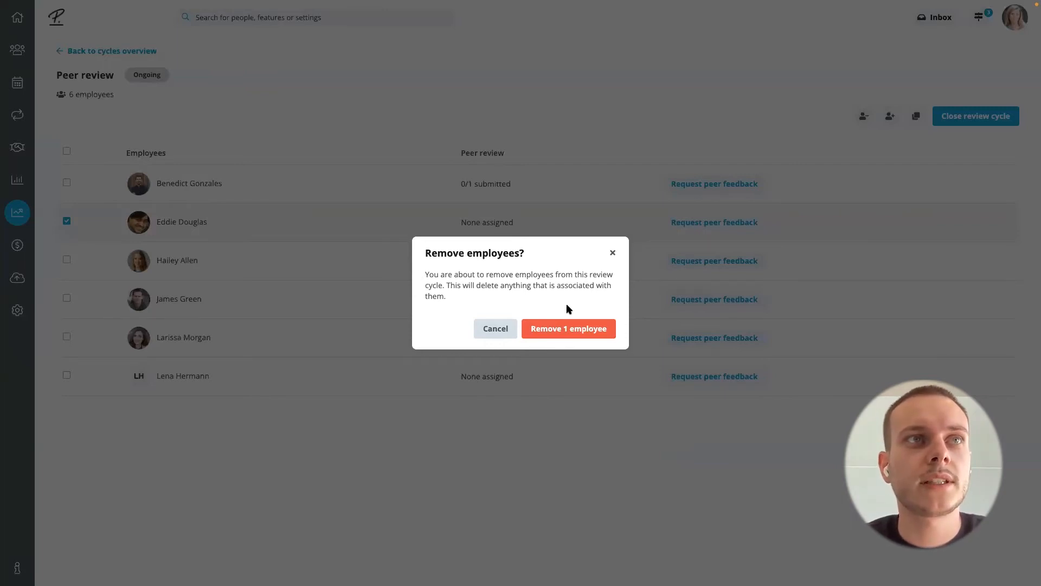
left_click(494, 329)
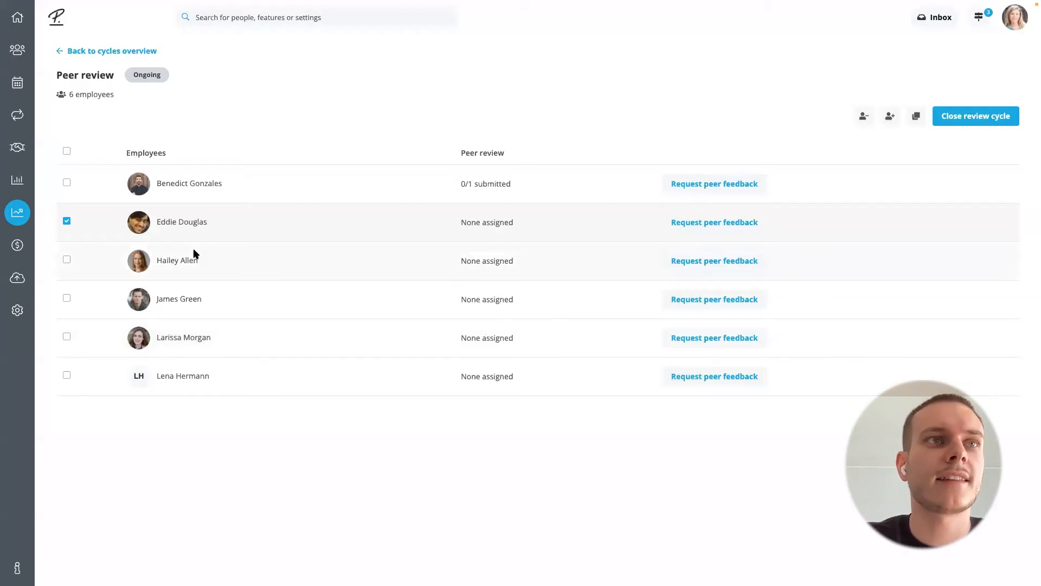
left_click(67, 221)
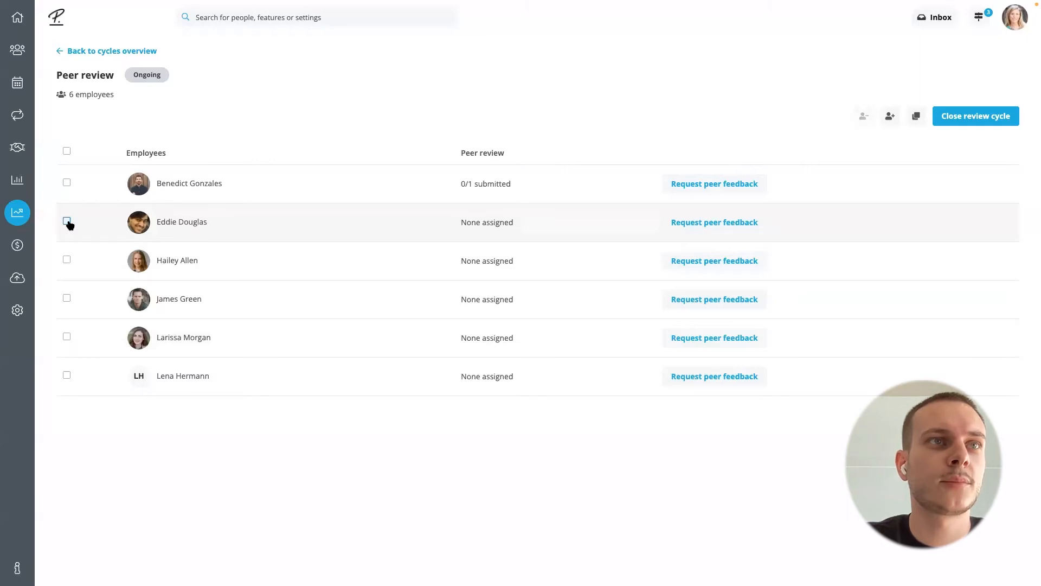
Remove the first listed employee, the one with peer feedback already requested, from the ongoing Peer review cycle
left_click(67, 184)
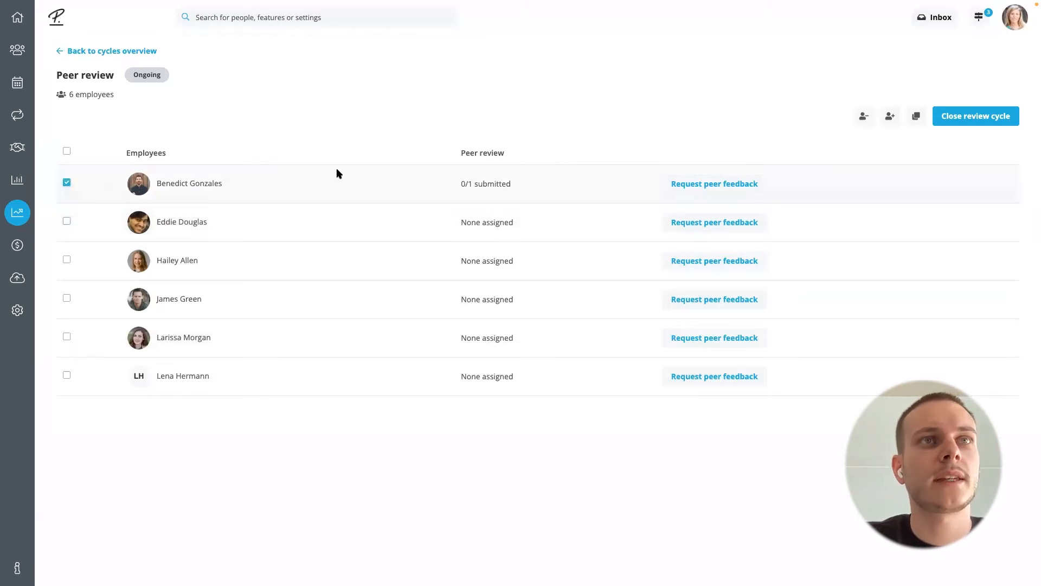
left_click(863, 116)
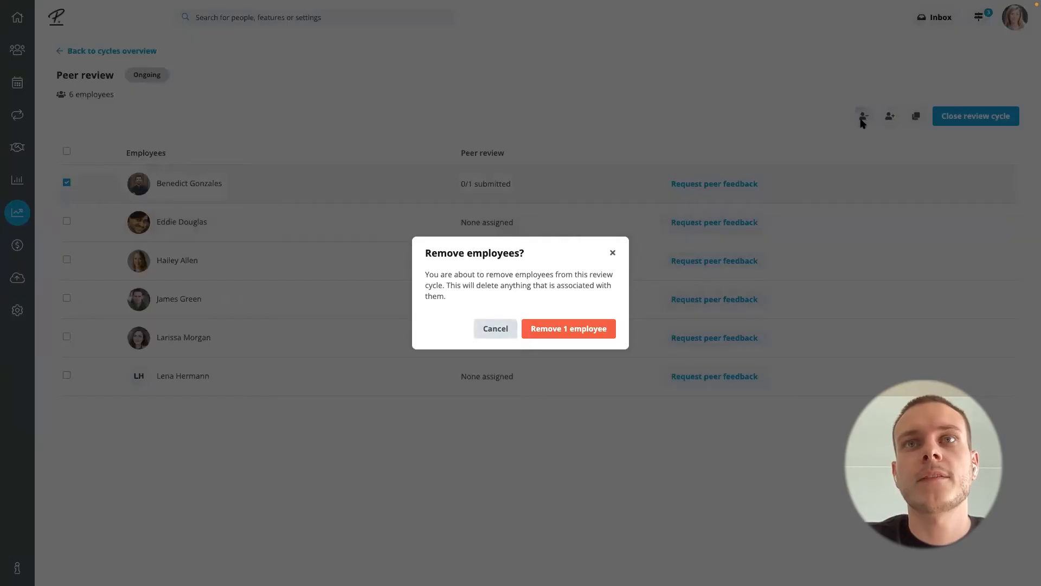
left_click(576, 332)
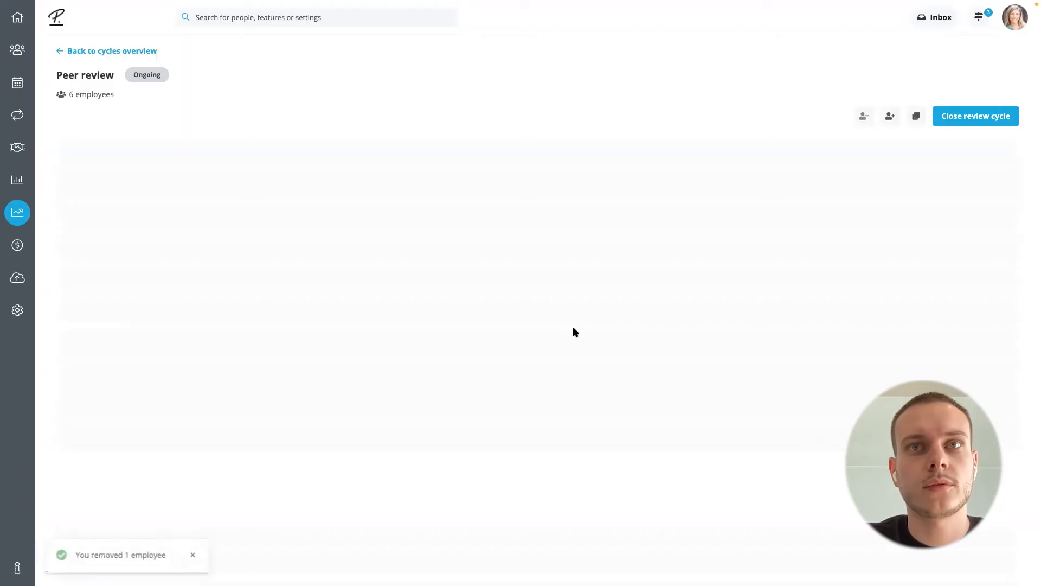